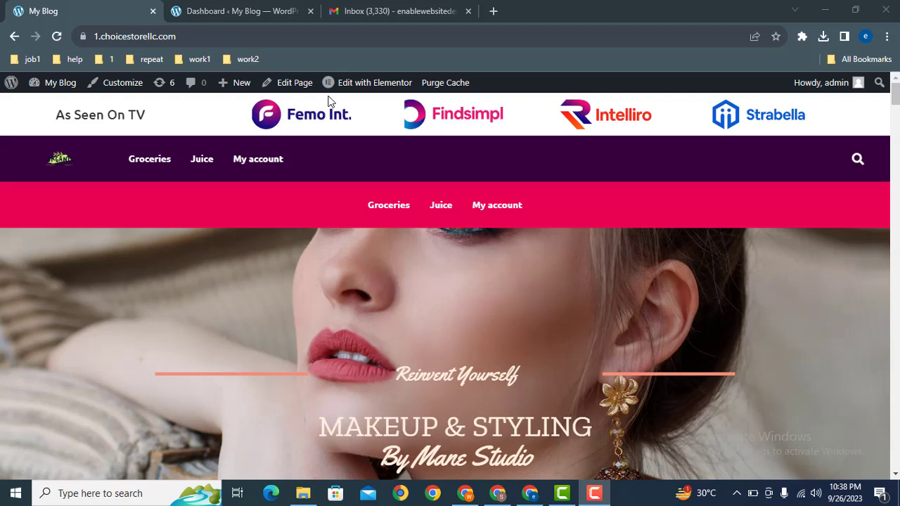
Step: Start a new WordPress page from the admin bar's + New menu in a separate tab
mouse_move(226, 83)
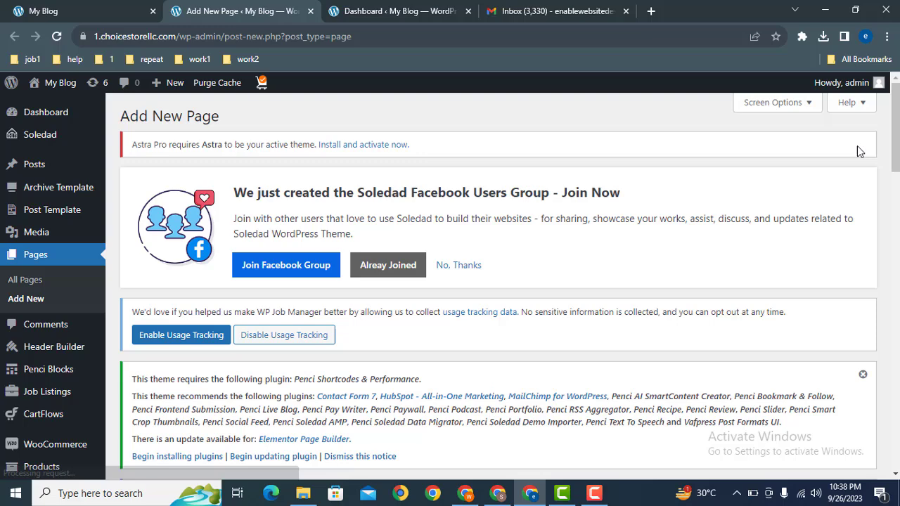
Step: Title the new page 'Landing Page' and publish it
scroll(897, 190, down, 4)
scroll(897, 190, down, 1)
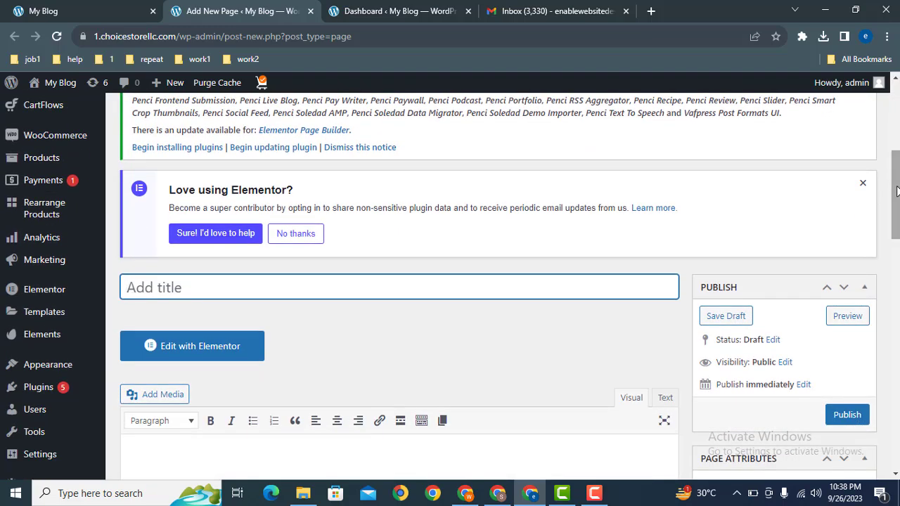
text(Land)
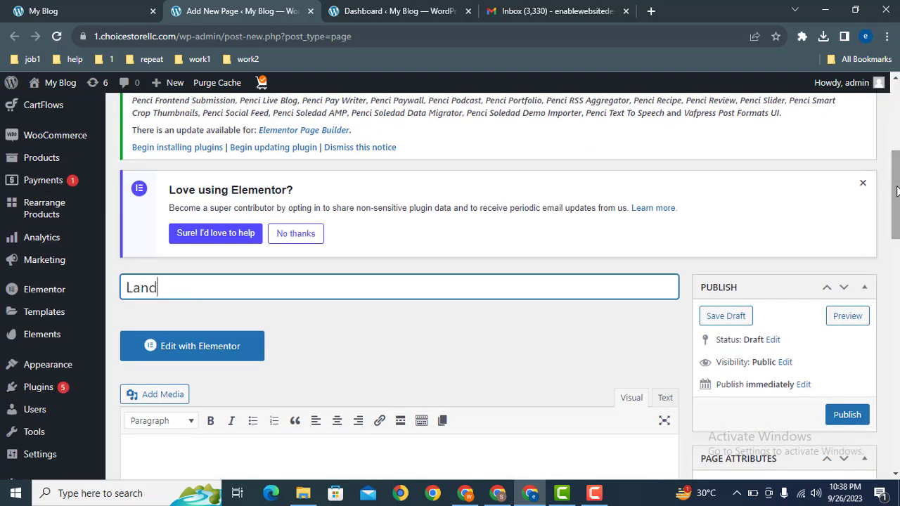
text(ing Pagwe)
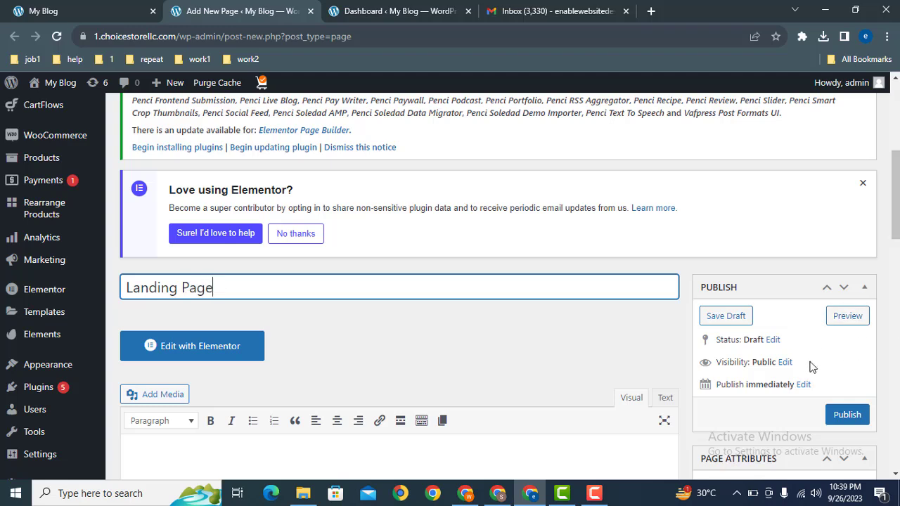
click(847, 415)
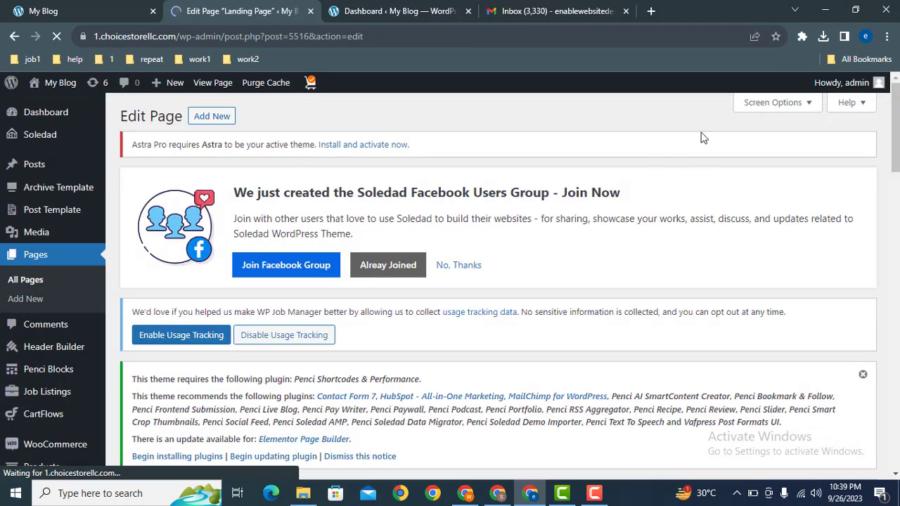
Step: Open the published page in Elementor, move its tab along, and start a fresh browser tab
scroll(701, 136, down, 2)
scroll(281, 336, down, 4)
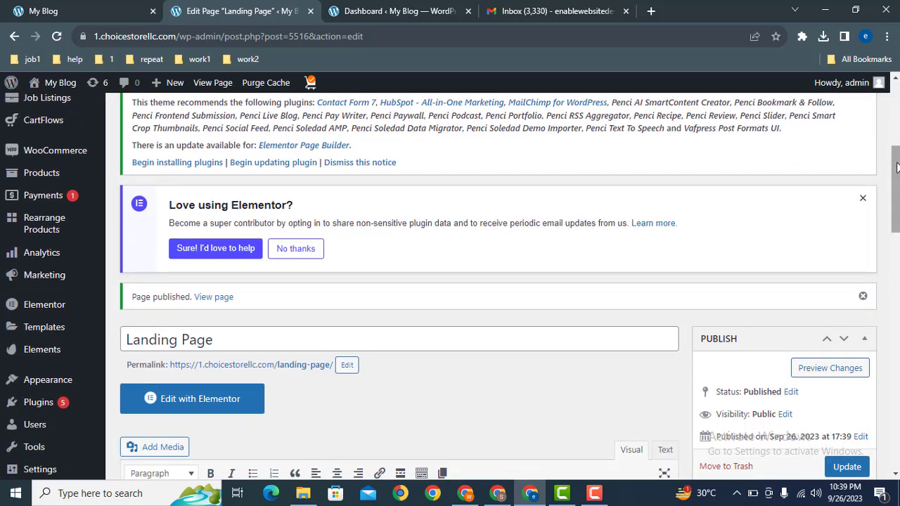
click(204, 399)
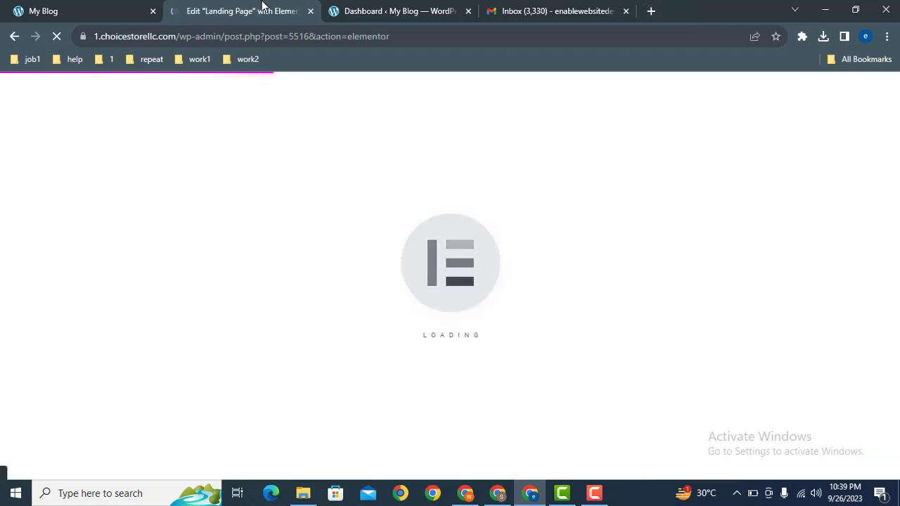
drag(261, 8, 514, 8)
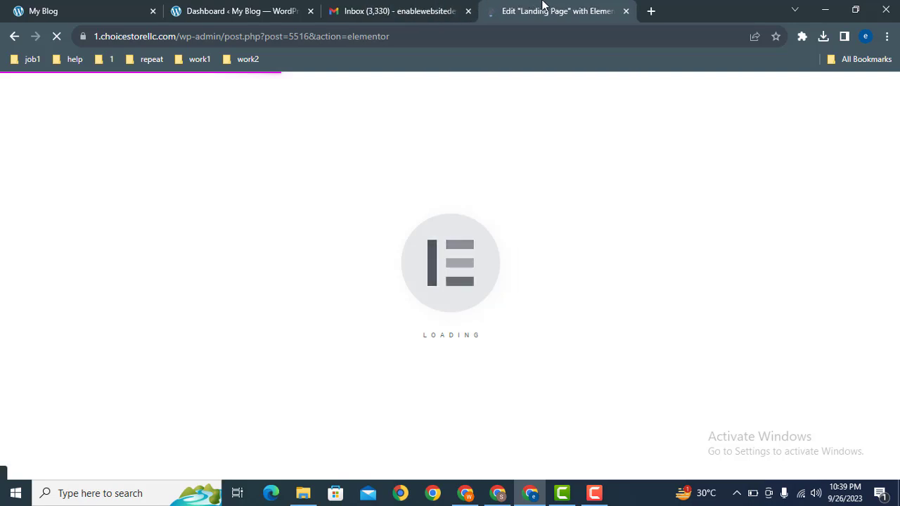
click(651, 10)
Step: Go to mcstarters.com, open Elementor's Landing Page templates, and scroll to the Squeeze Landing Page V7 card
text(mc)
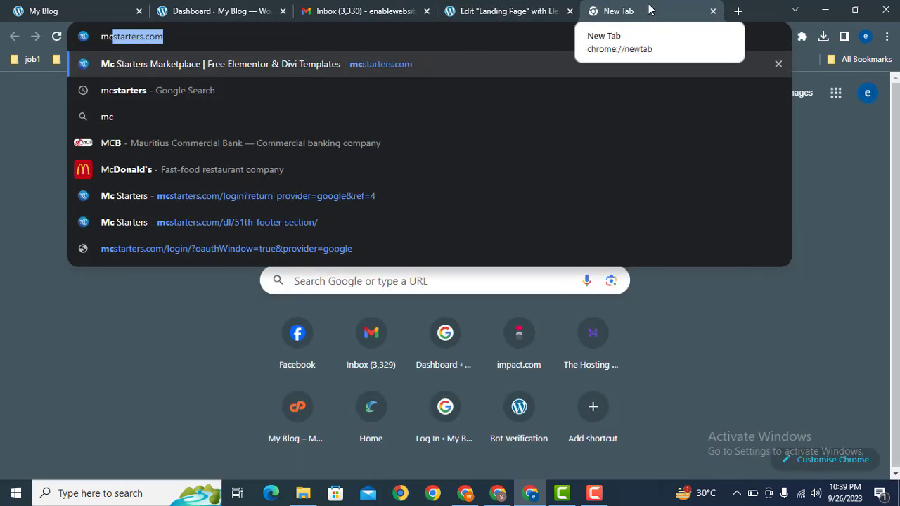
key(Return)
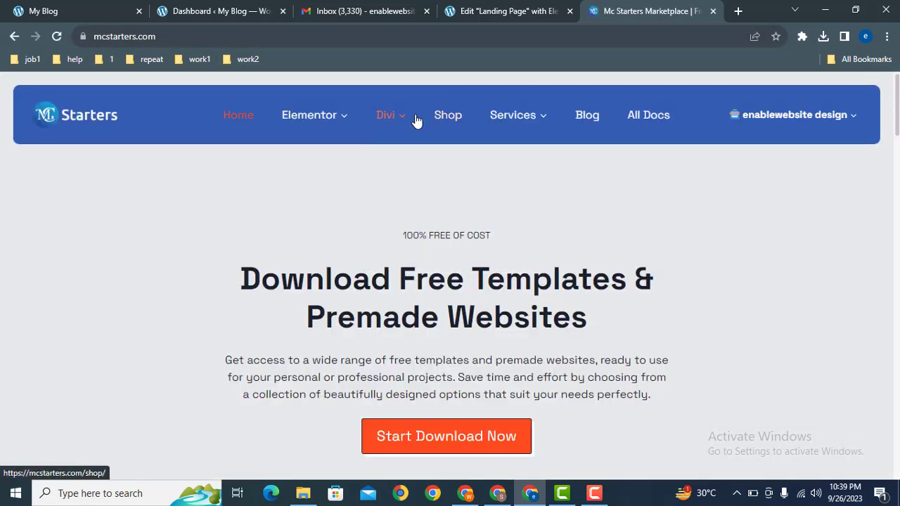
mouse_move(287, 119)
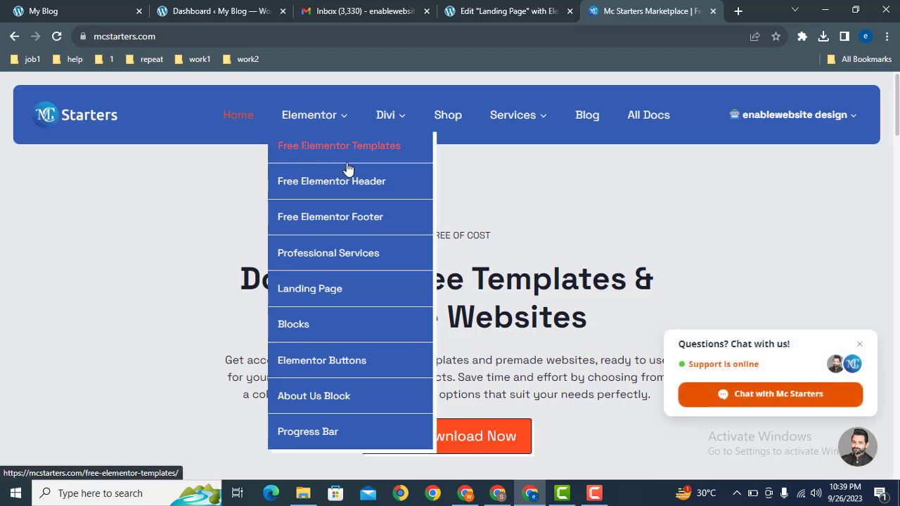
click(331, 295)
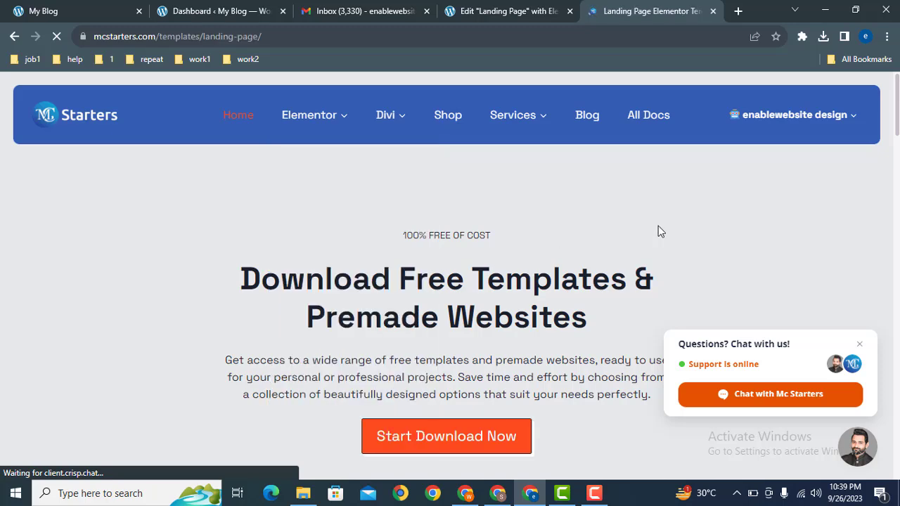
scroll(659, 225, down, 5)
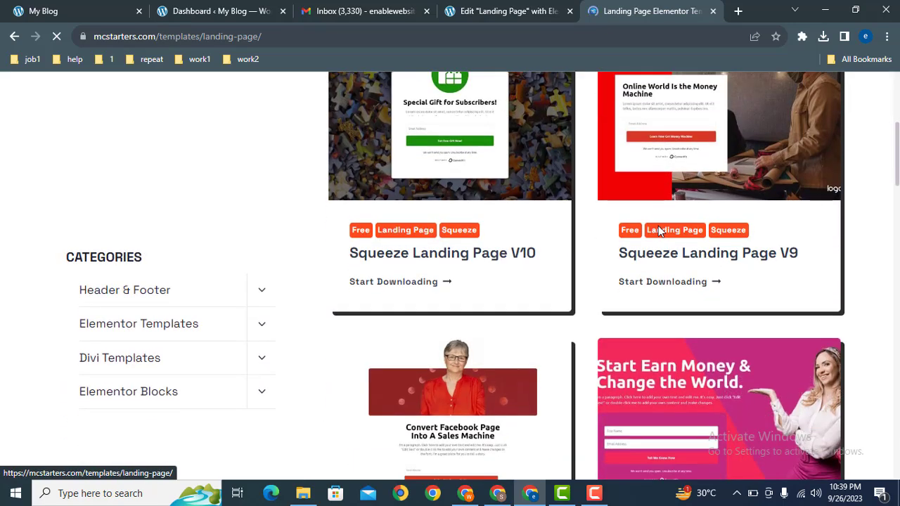
scroll(660, 230, down, 1)
scroll(658, 226, down, 2)
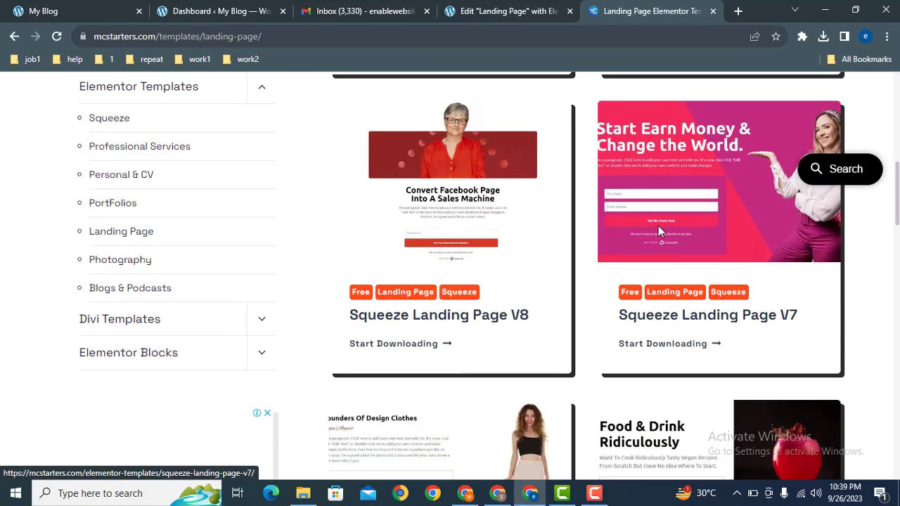
Step: Request the Squeeze Landing Page V7 template download, then switch back to the Landing Page editor
click(727, 322)
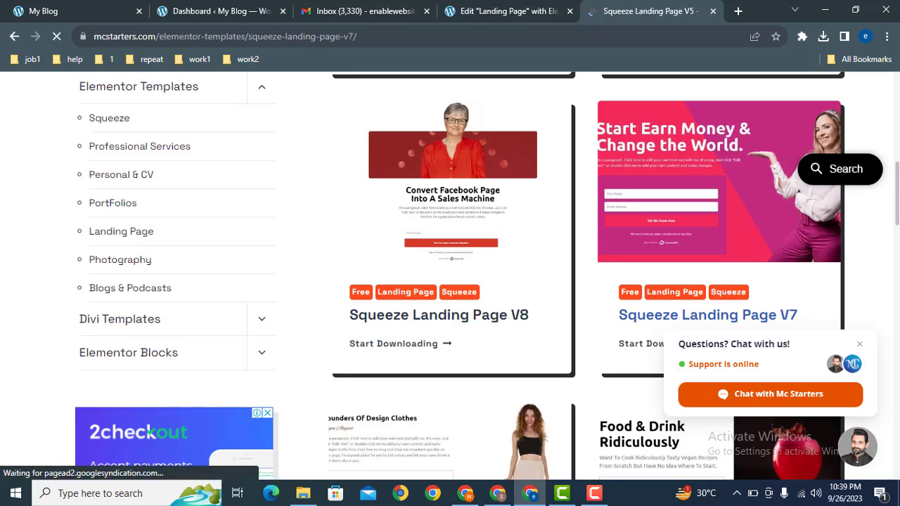
scroll(451, 276, down, 10)
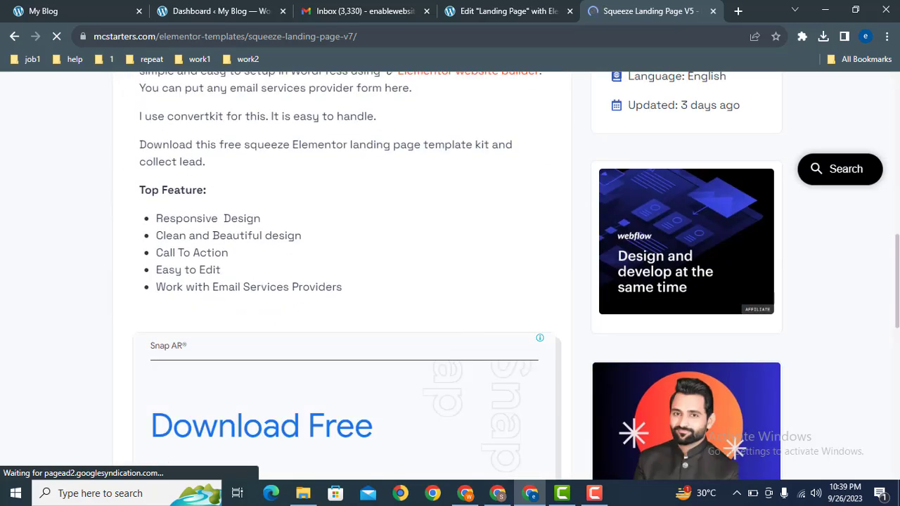
scroll(450, 277, down, 5)
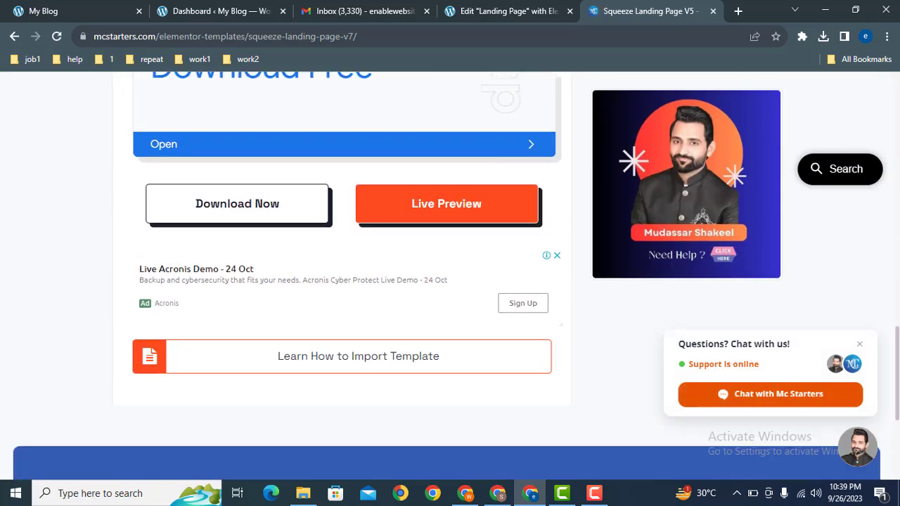
click(252, 209)
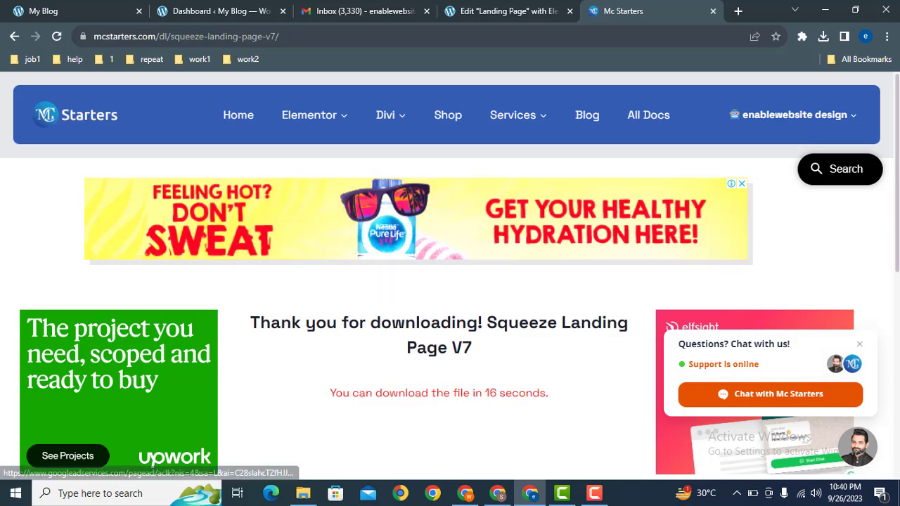
click(514, 7)
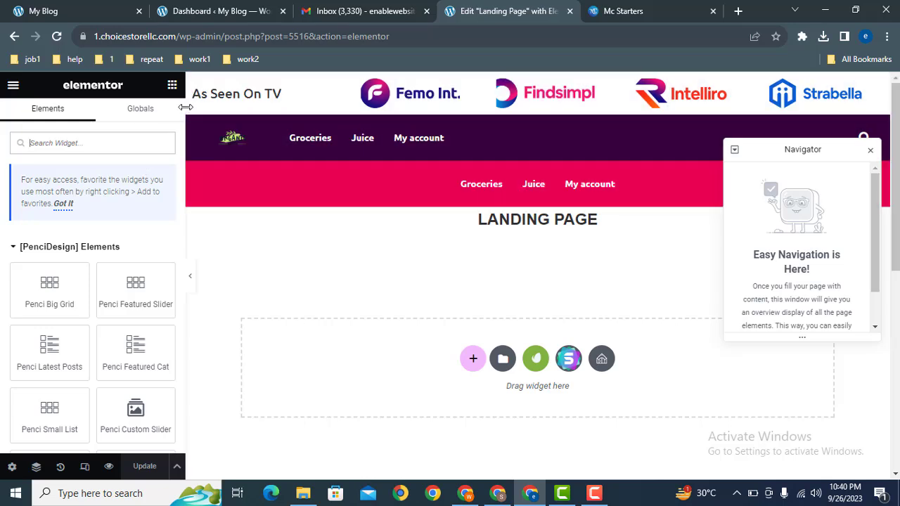
scroll(181, 123, down, 2)
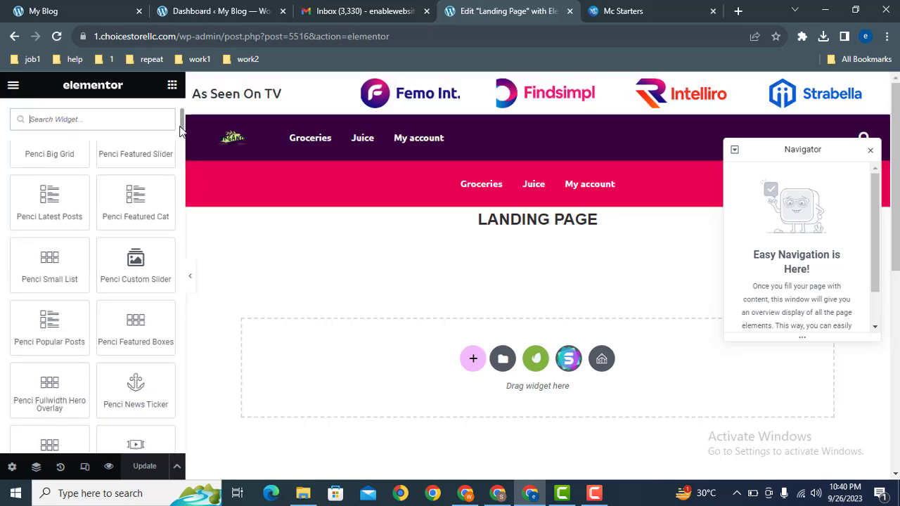
drag(181, 130, 171, 94)
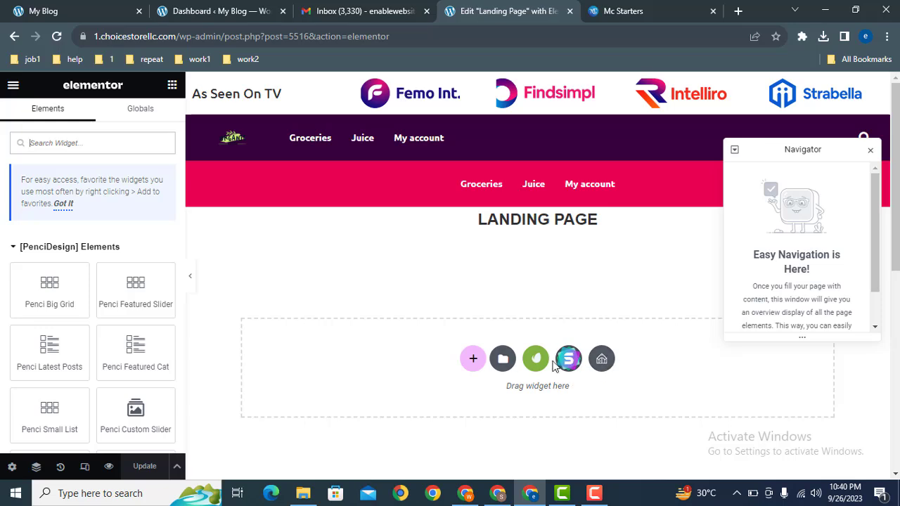
Step: Download Squeeze Landing Page V7.zip and show Chrome's recent downloads list
click(660, 9)
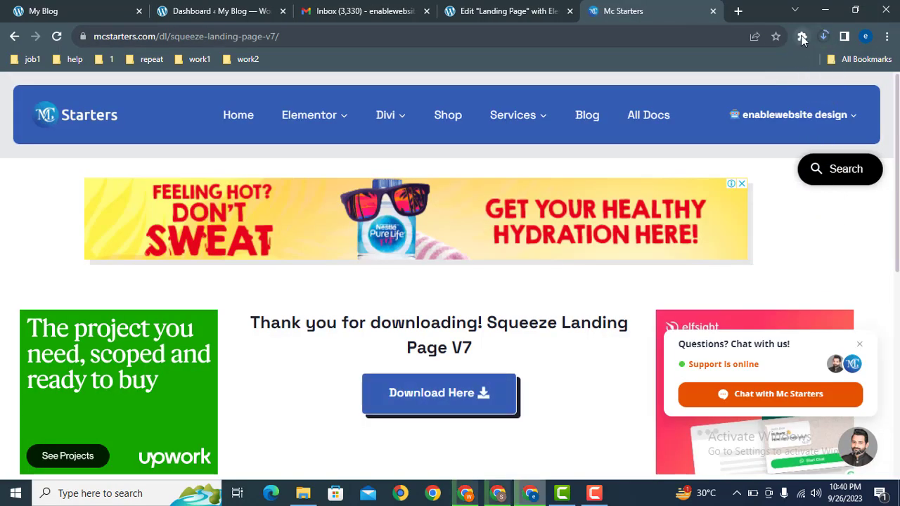
click(830, 37)
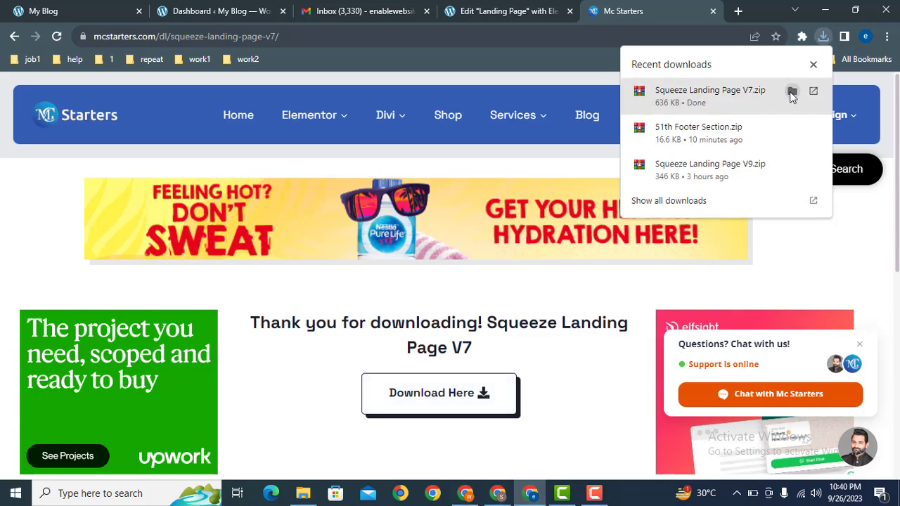
Step: Extract Squeeze Landing Page V7.zip and open its nested JSON File folder
click(792, 92)
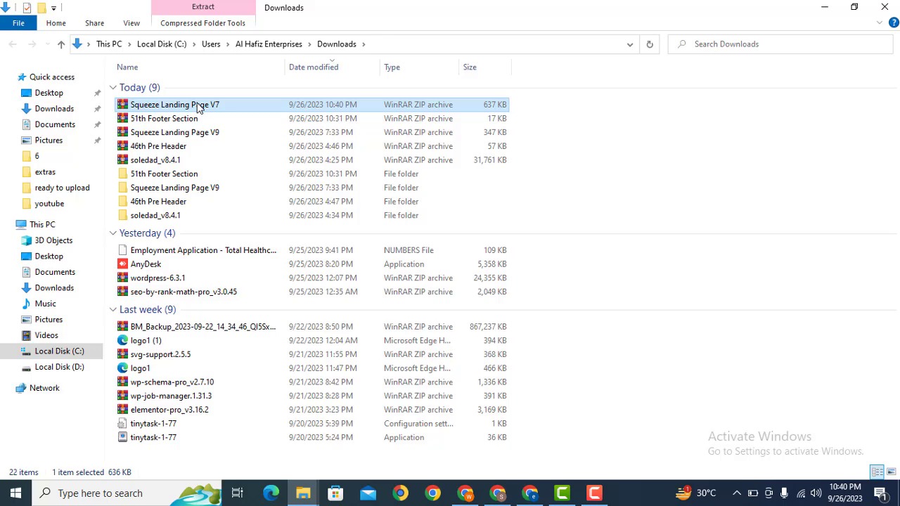
right_click(203, 105)
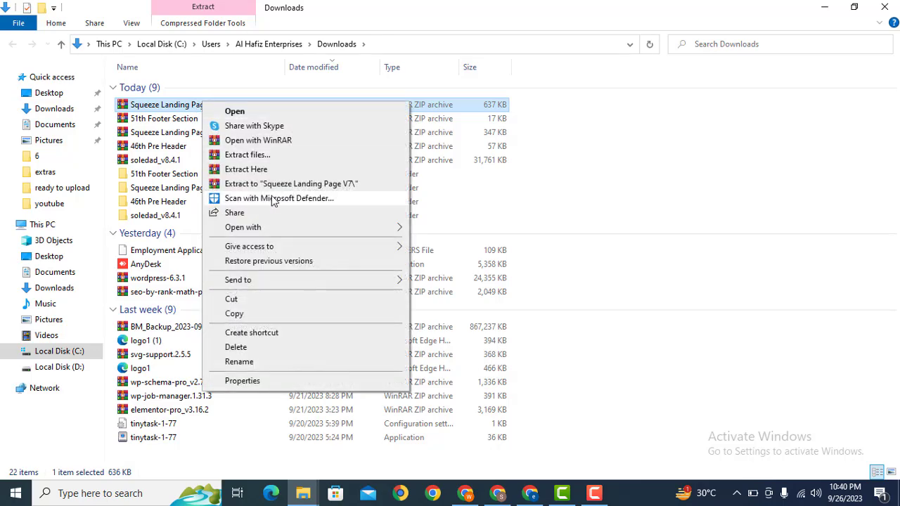
click(264, 185)
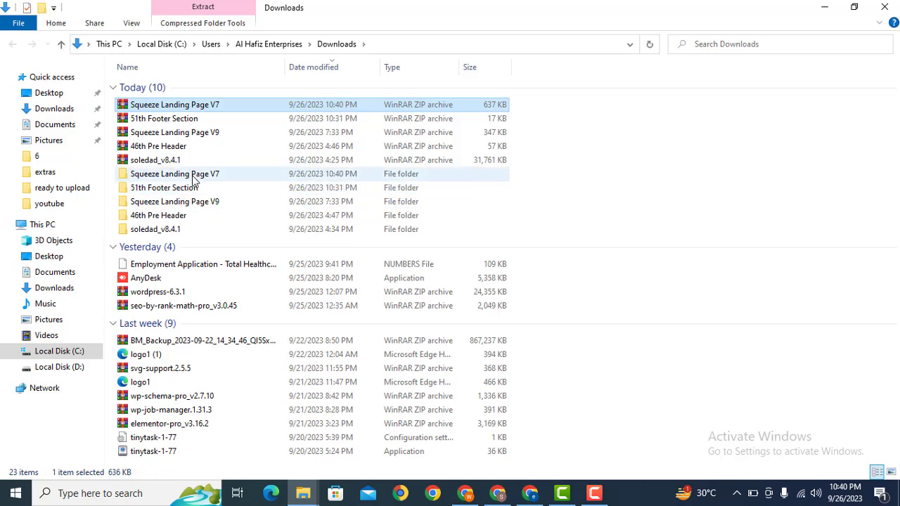
double_click(193, 176)
double_click(173, 86)
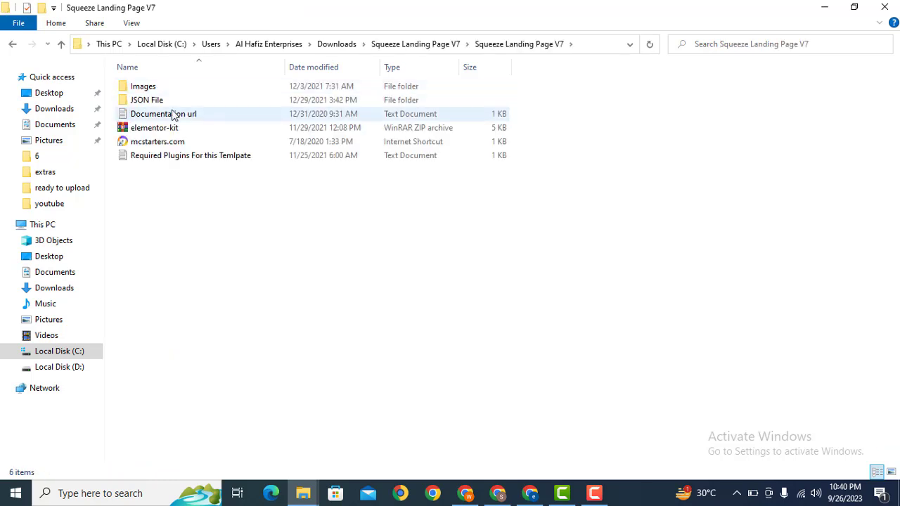
double_click(159, 102)
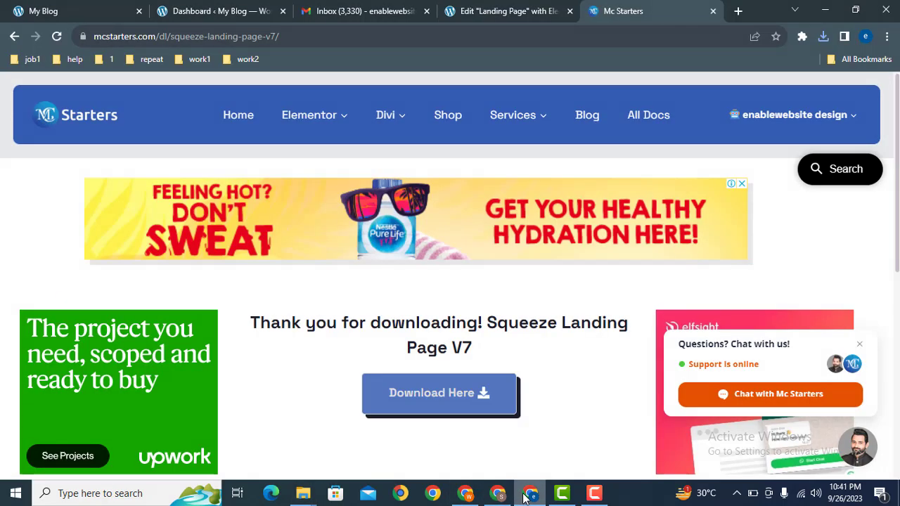
Step: Back in the Landing Page editor, open the template library's Import Template panel
click(531, 493)
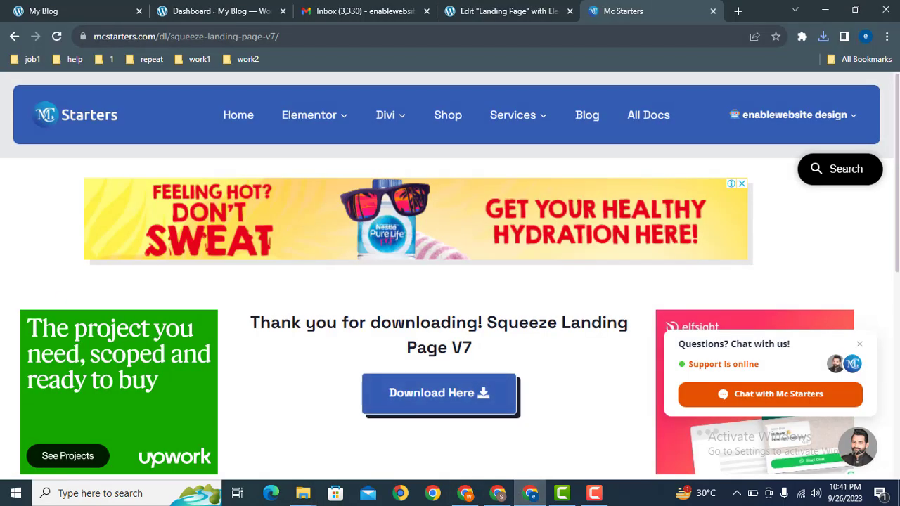
click(466, 11)
click(503, 359)
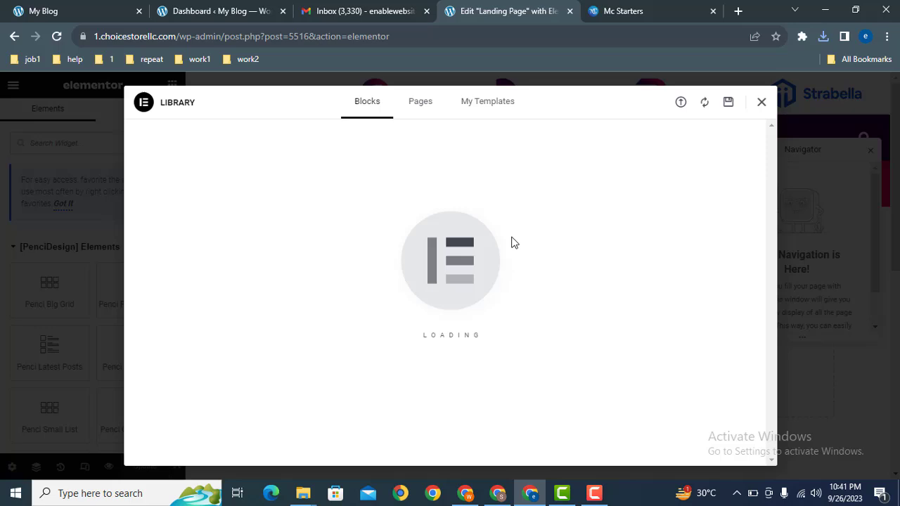
click(682, 106)
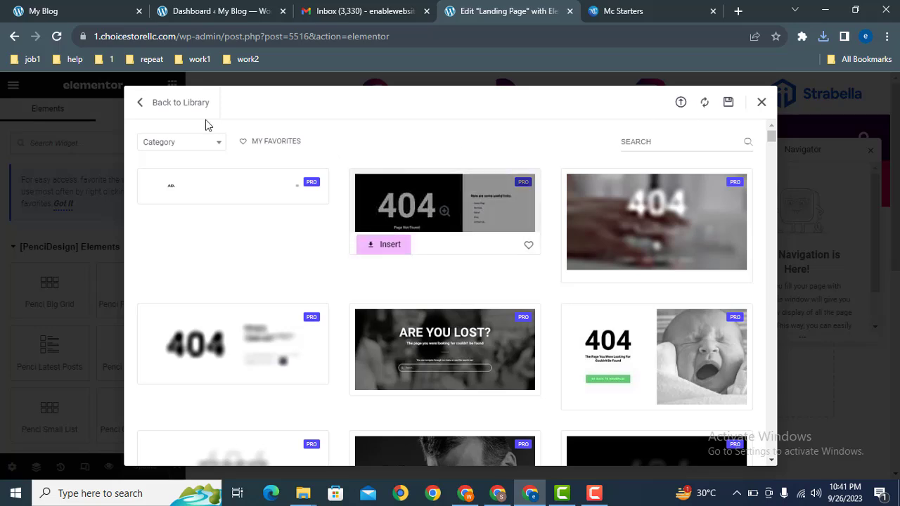
click(140, 106)
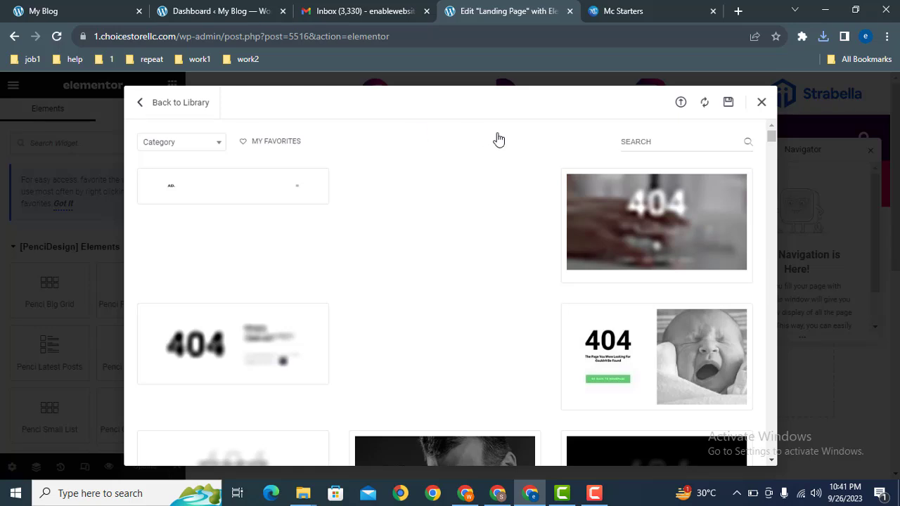
click(680, 103)
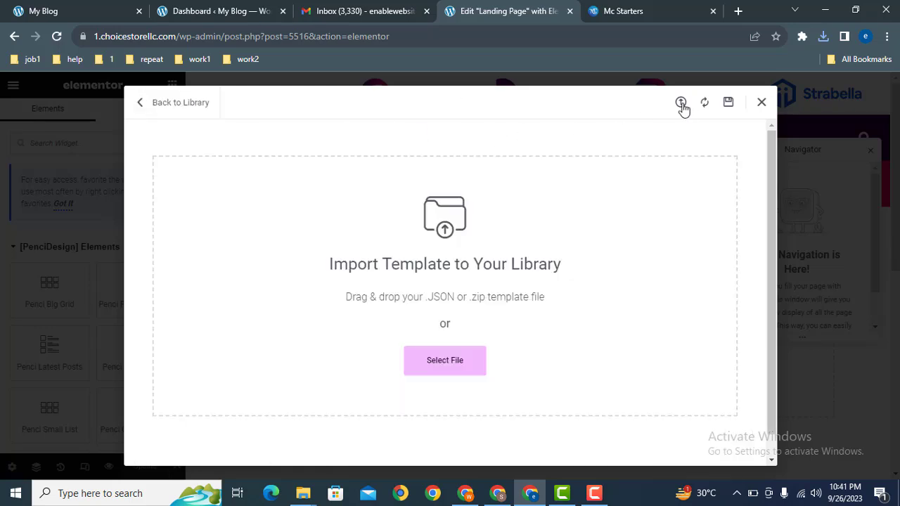
Step: Import Squeeze Landing Page V7.json from Downloads' JSON File folder, accepting the JSON warning
click(448, 361)
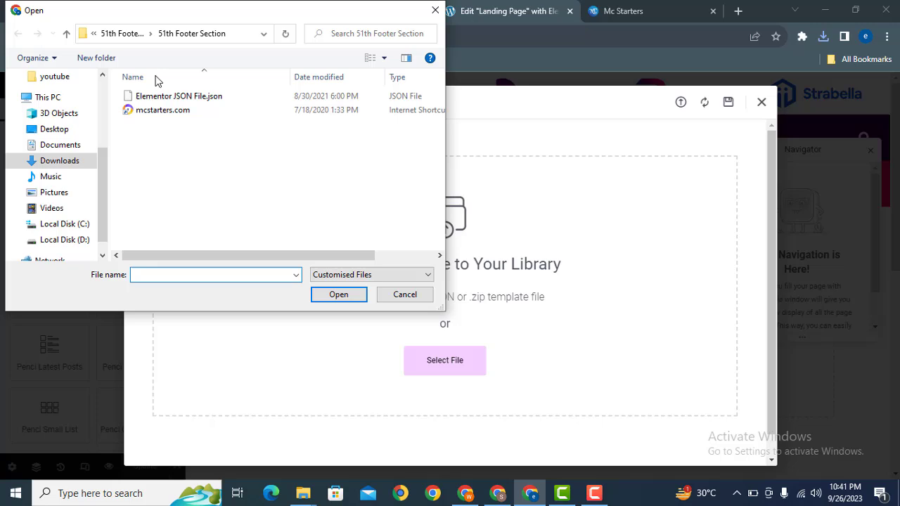
click(121, 35)
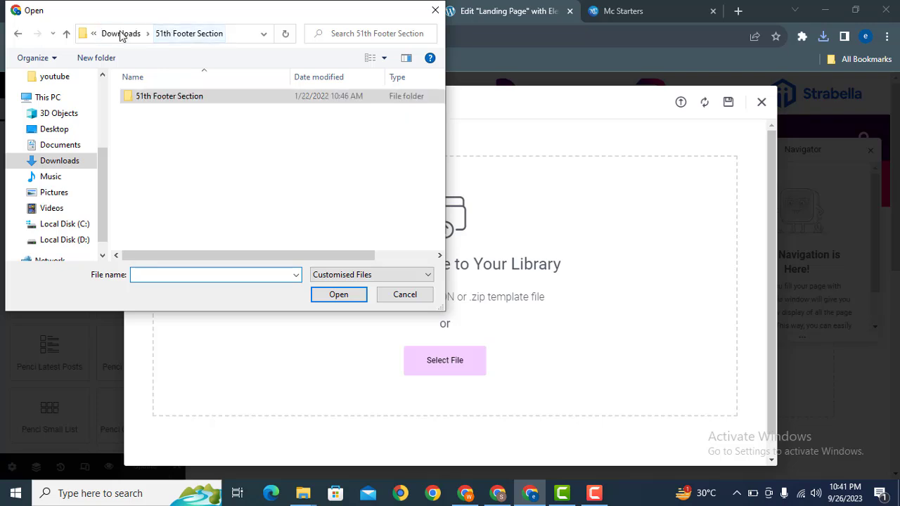
click(118, 34)
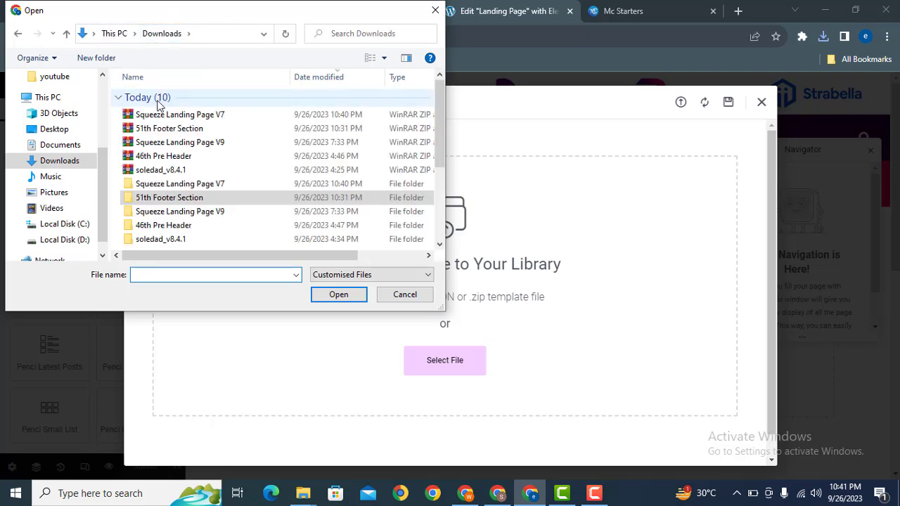
double_click(169, 183)
key(Down)
key(Return)
key(Down)
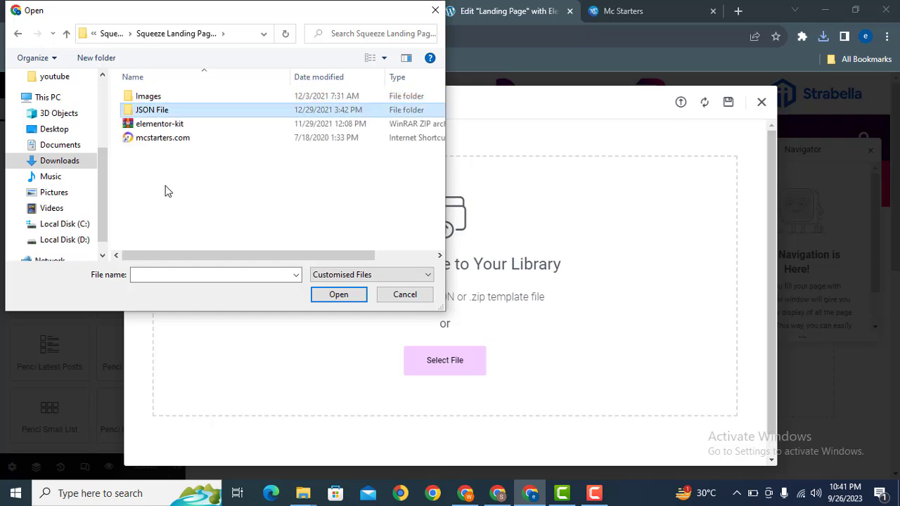
key(Return)
key(Down)
key(Up)
key(Return)
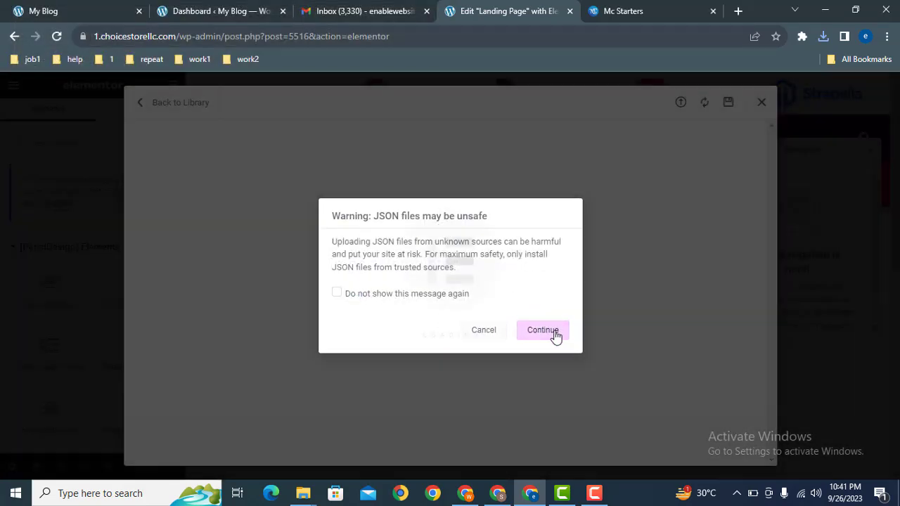
click(555, 335)
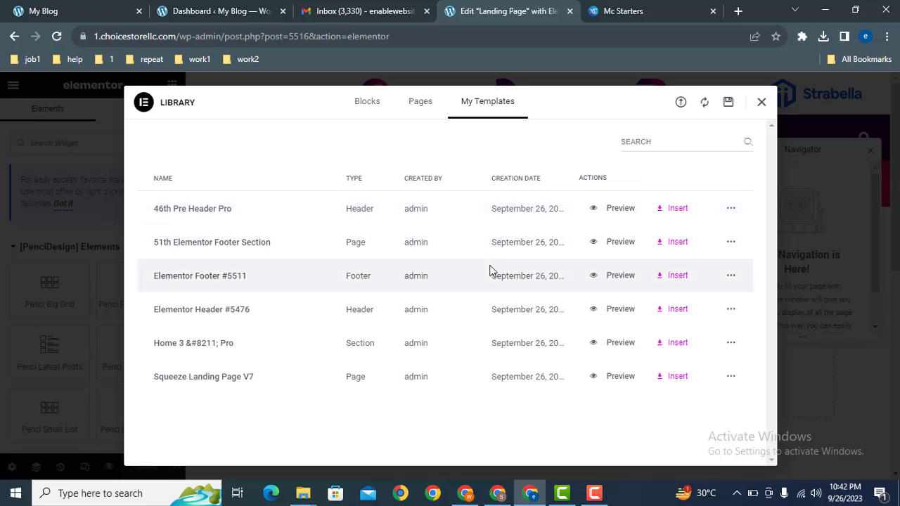
Step: Insert Squeeze Landing Page V7 from My Templates, applying its page settings
click(678, 377)
click(551, 312)
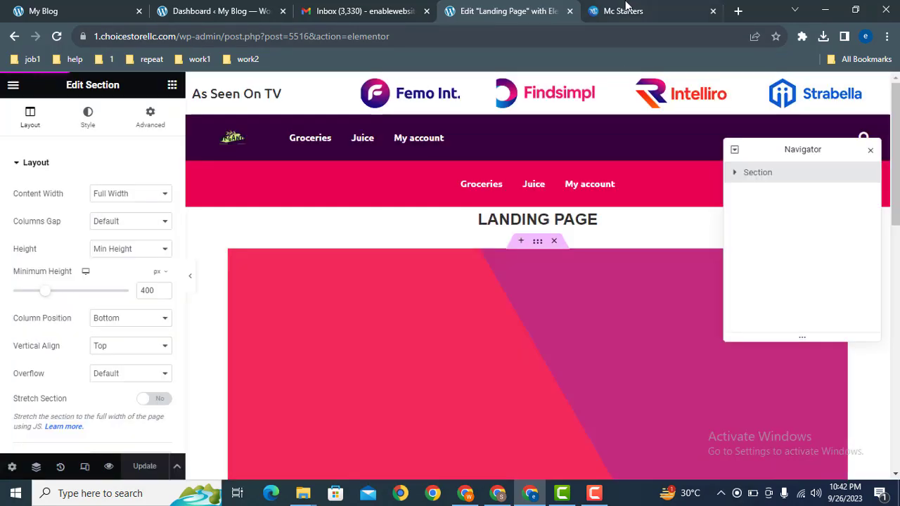
click(625, 10)
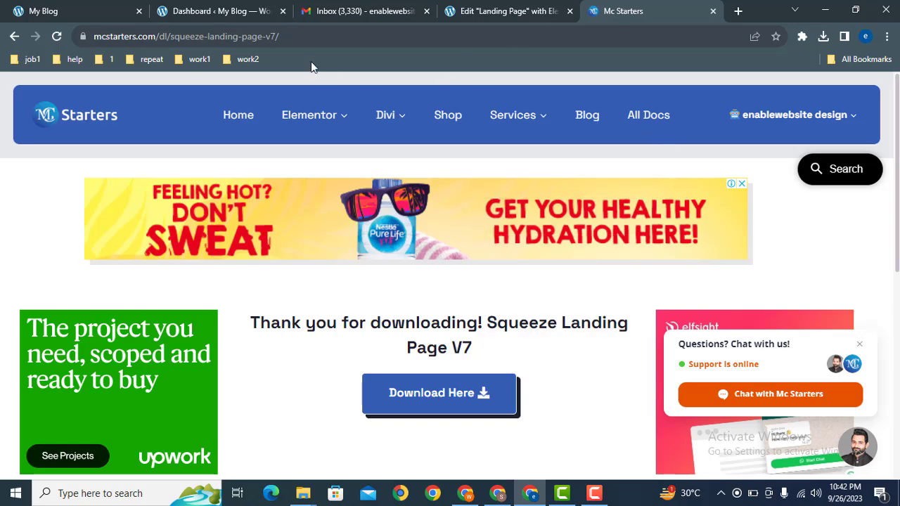
click(486, 10)
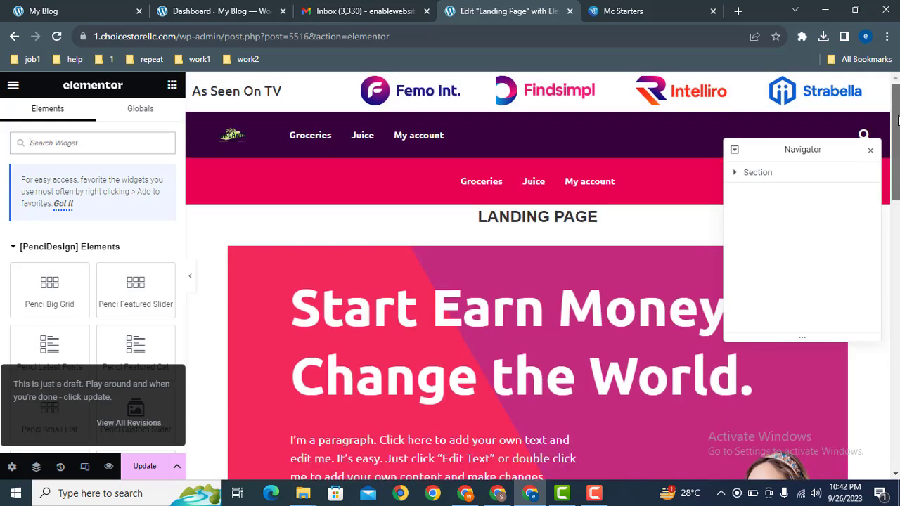
Step: Set Page Layout to Elementor Full Width in page settings, after trying Elementor Canvas and Theme
scroll(898, 121, down, 2)
scroll(363, 239, up, 1)
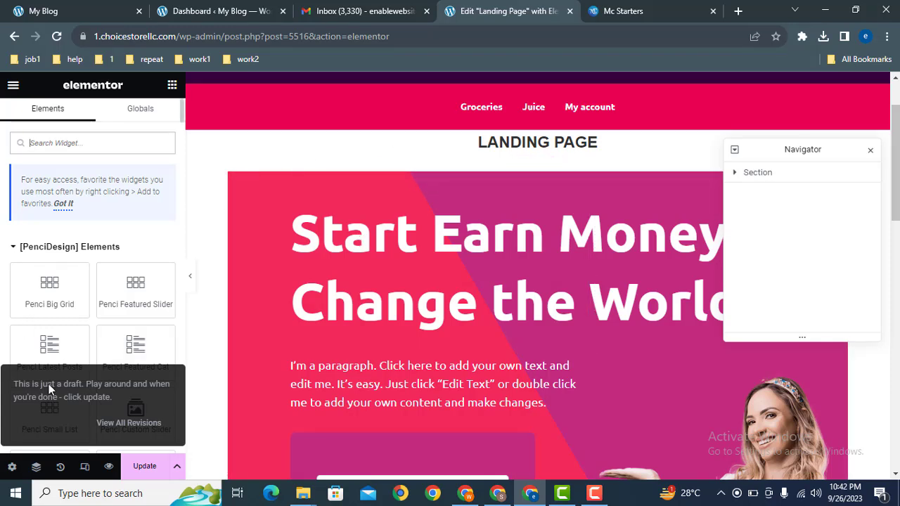
click(9, 467)
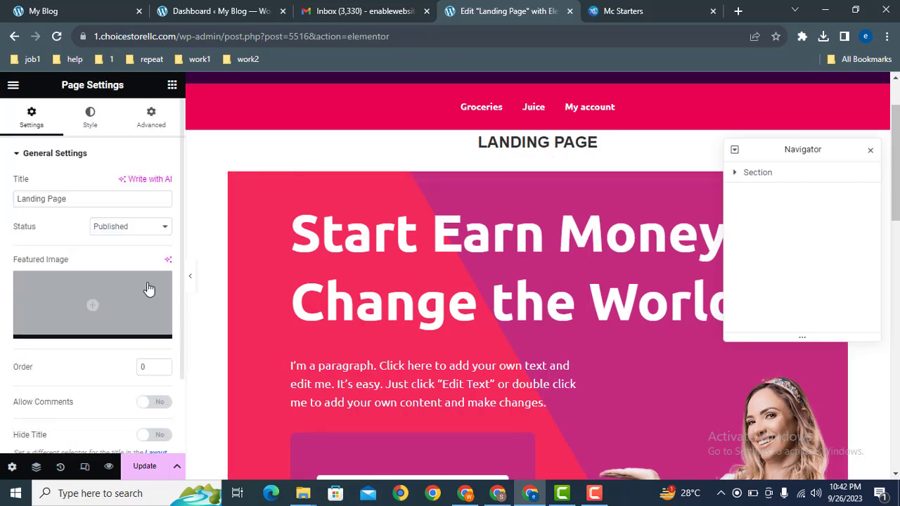
scroll(181, 240, down, 2)
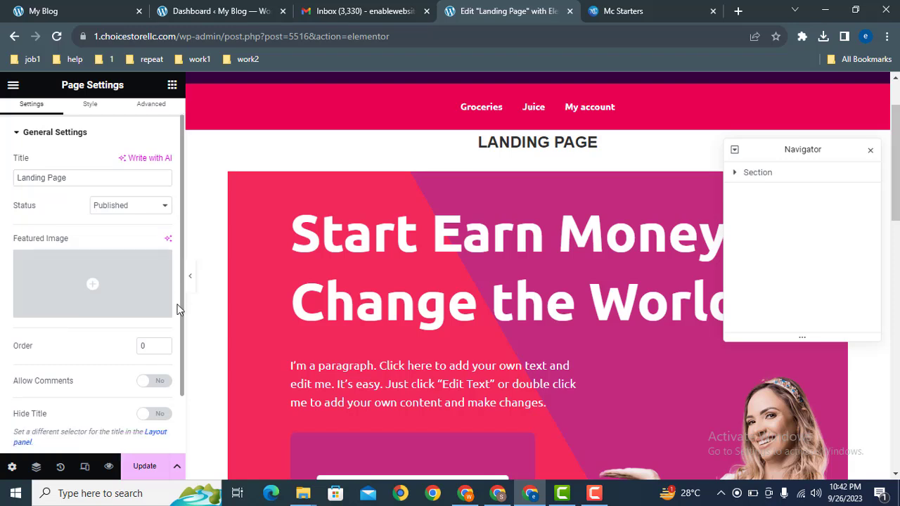
click(112, 397)
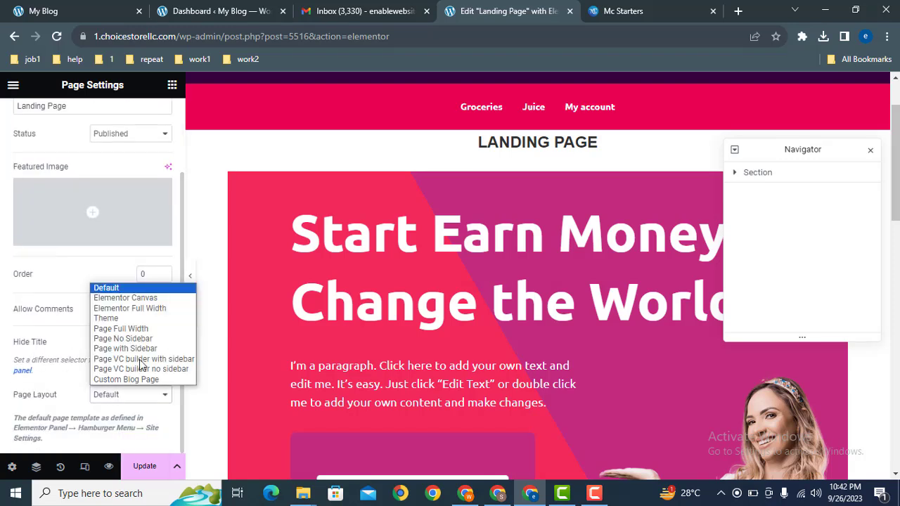
click(144, 301)
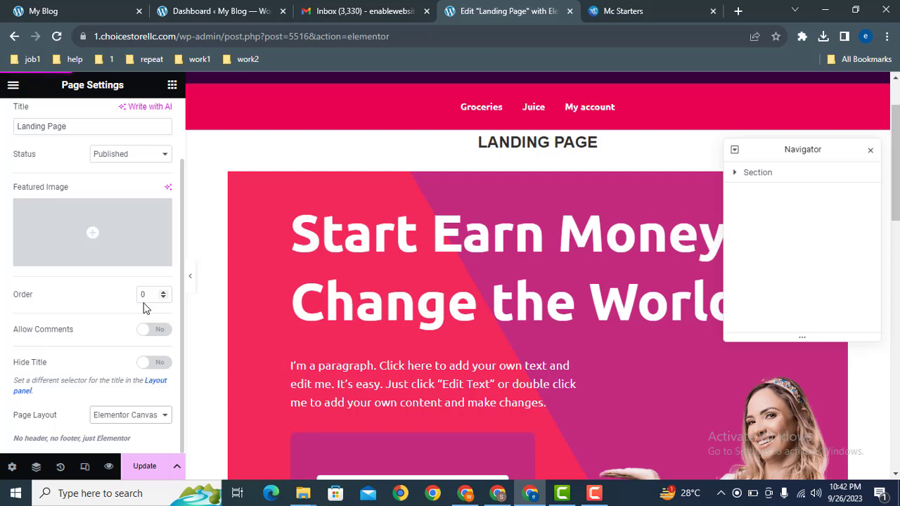
click(134, 422)
click(135, 339)
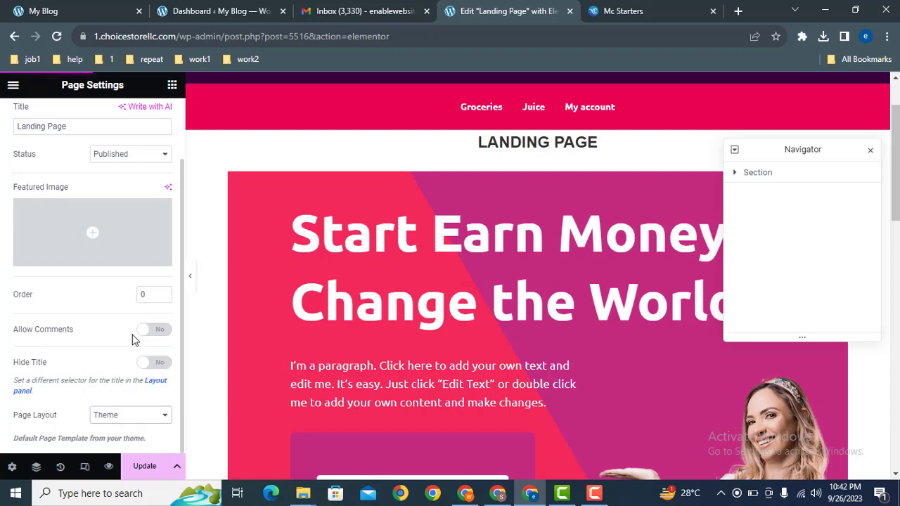
click(140, 415)
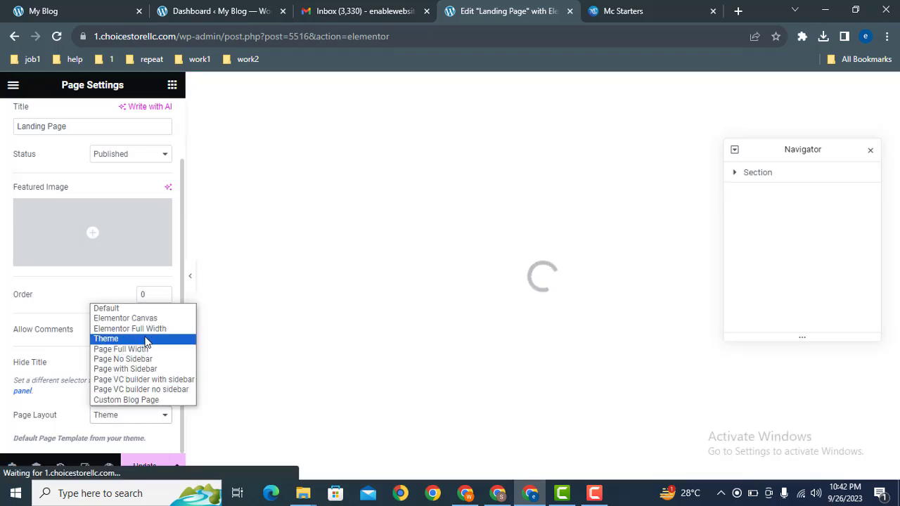
click(152, 330)
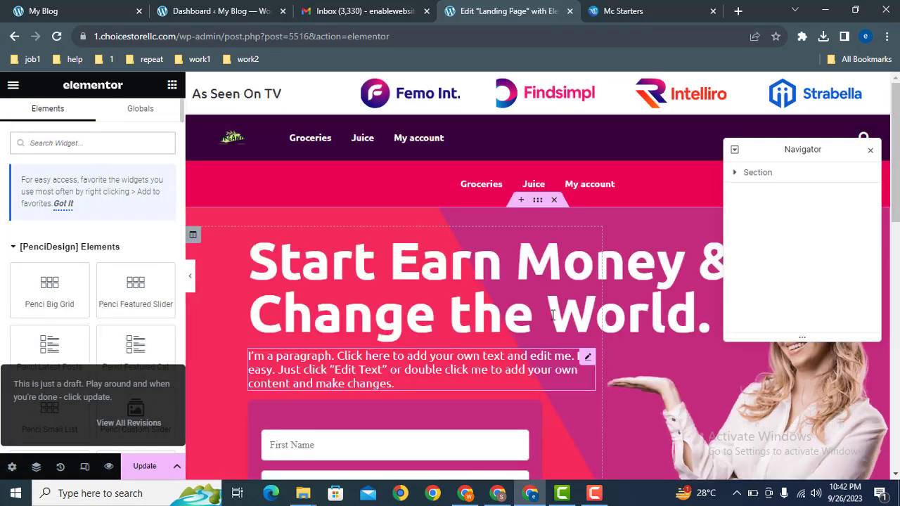
drag(895, 141, 890, 105)
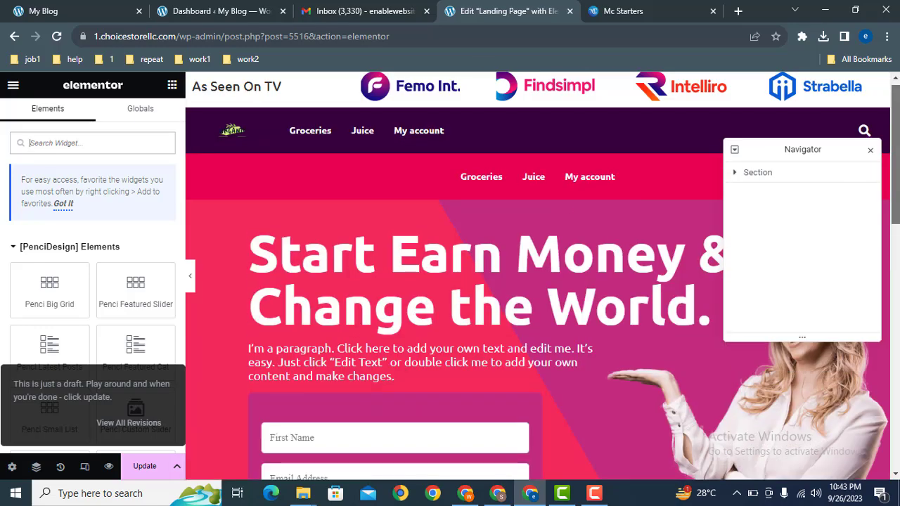